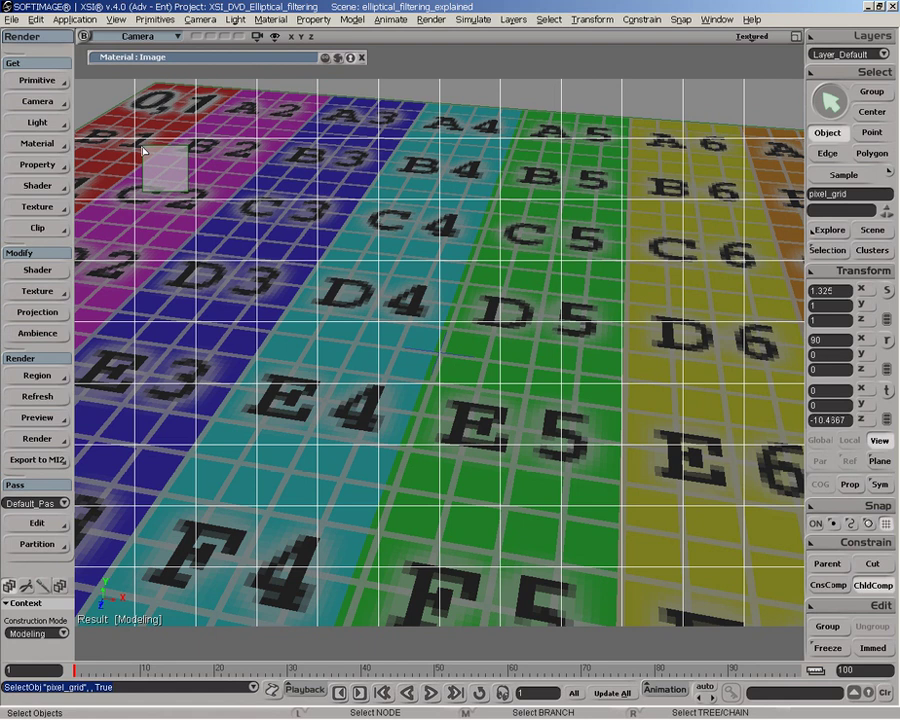
Step: With the Translate tool active, select the floor from the scene explorer
key("v")
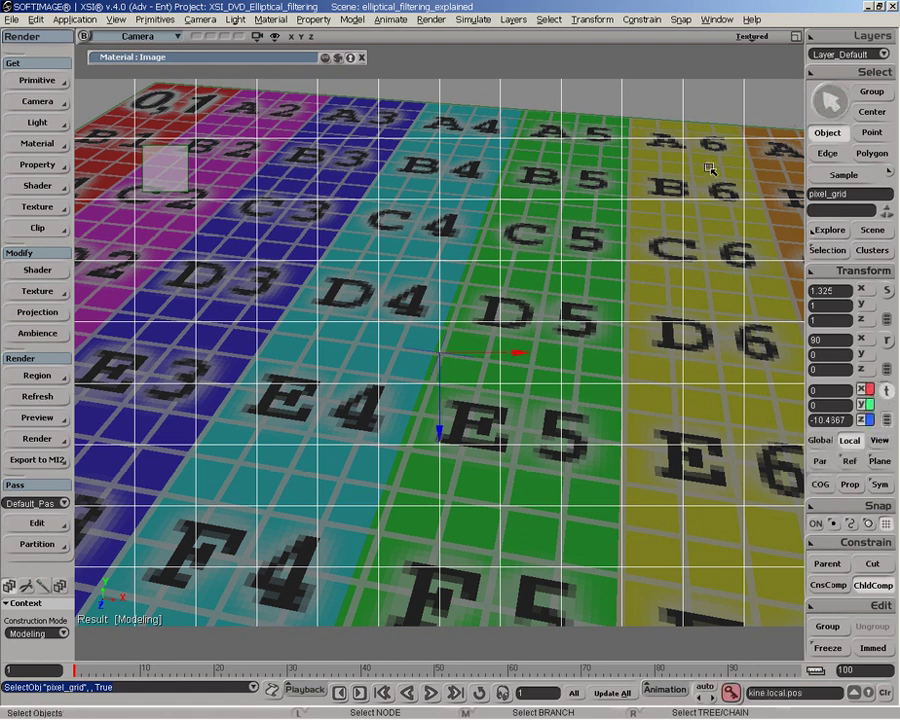
left_click(627, 173)
key("8")
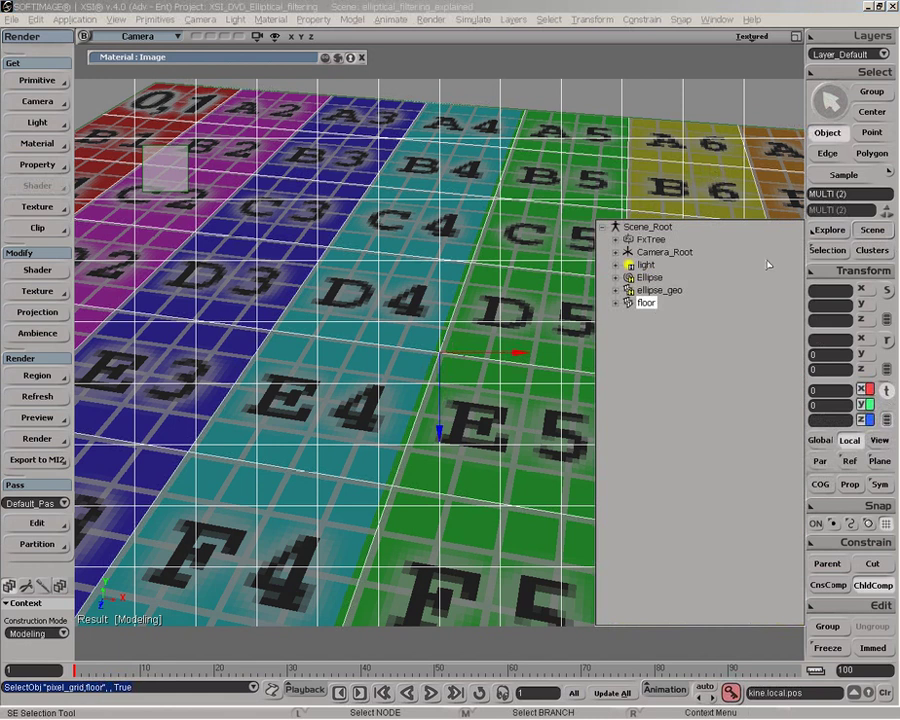
left_click(625, 301)
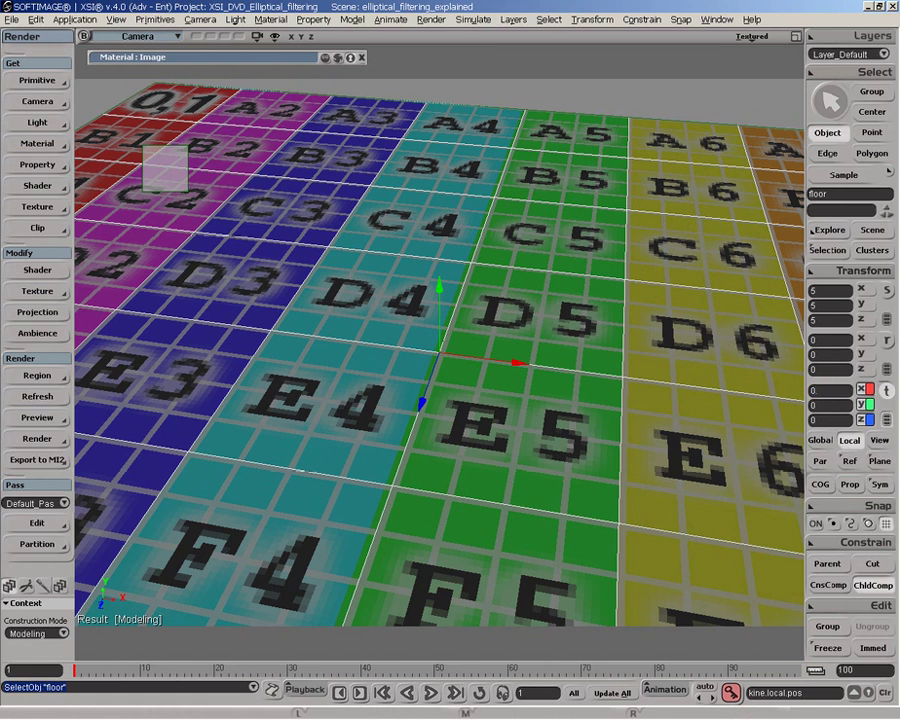
Step: Move the floor to X 0.1
left_click(833, 390)
type("0.1")
key("Return")
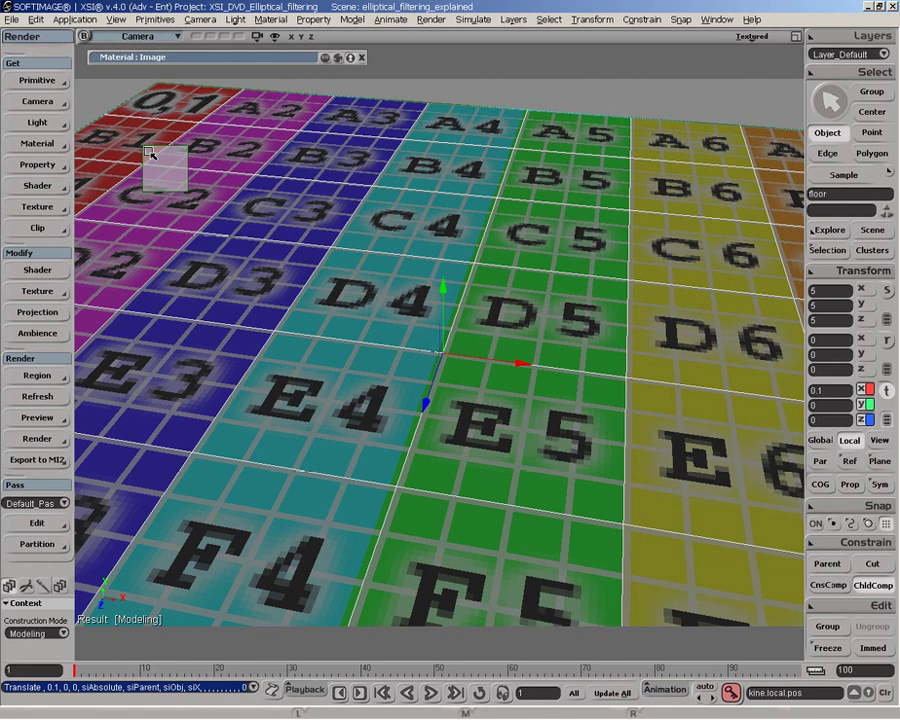
Step: Reset the floor's X position to 0 and select the pixel grid overlay
left_click(822, 390)
type("0")
key("Return")
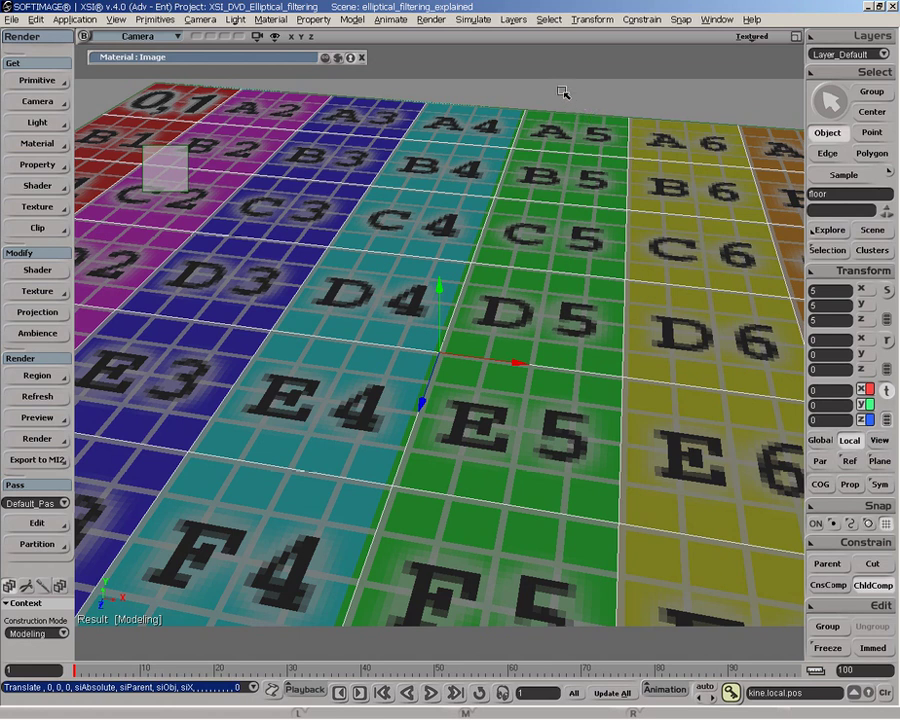
left_click(555, 97)
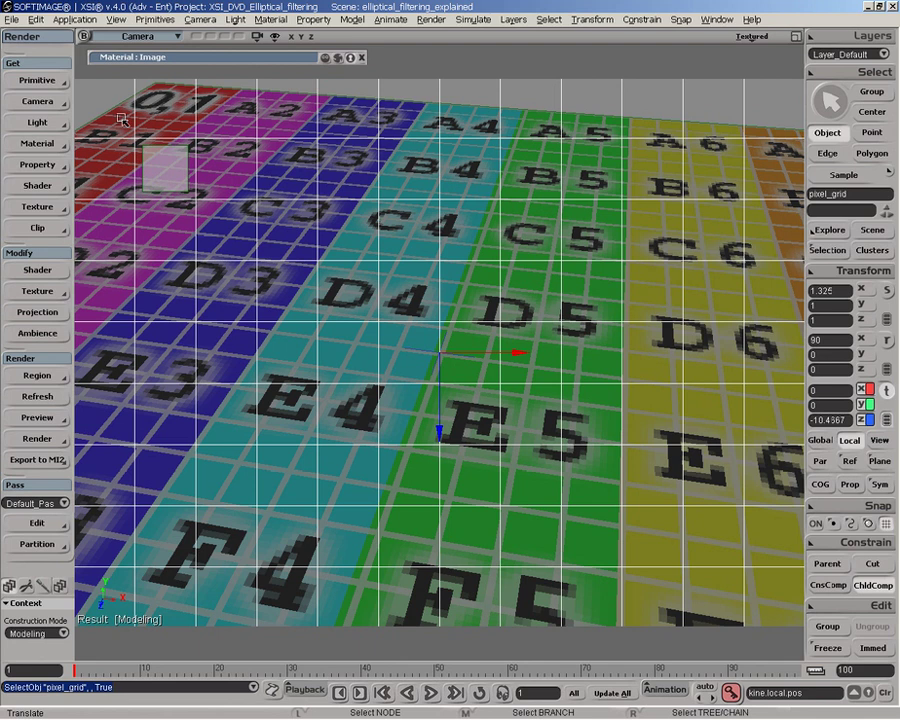
Step: Select ellipse_geo and unhide it with H, ending in the four-view layout
left_click(790, 37)
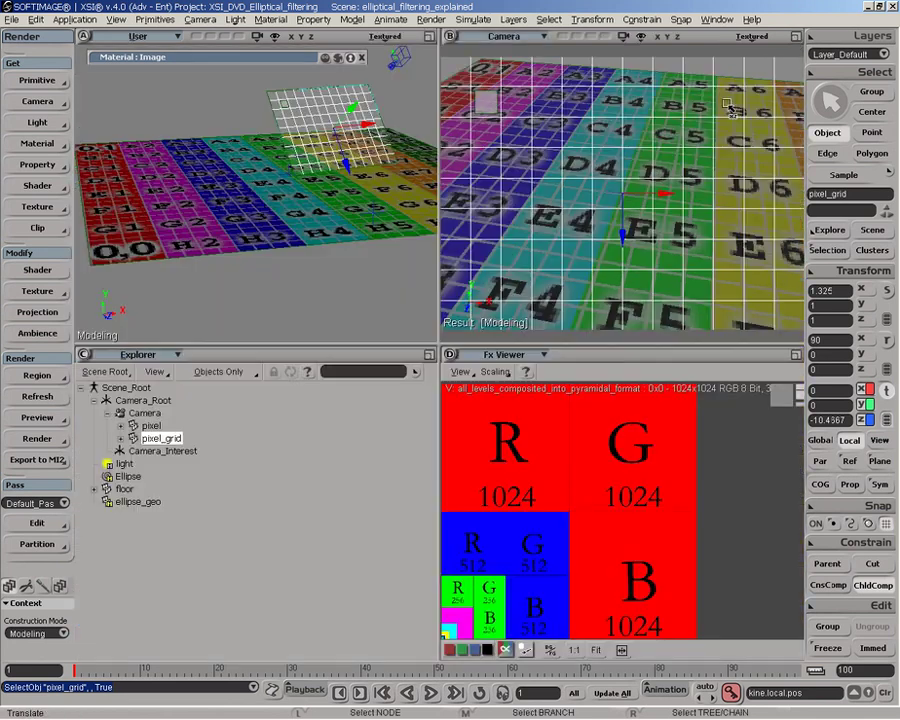
left_click(140, 502)
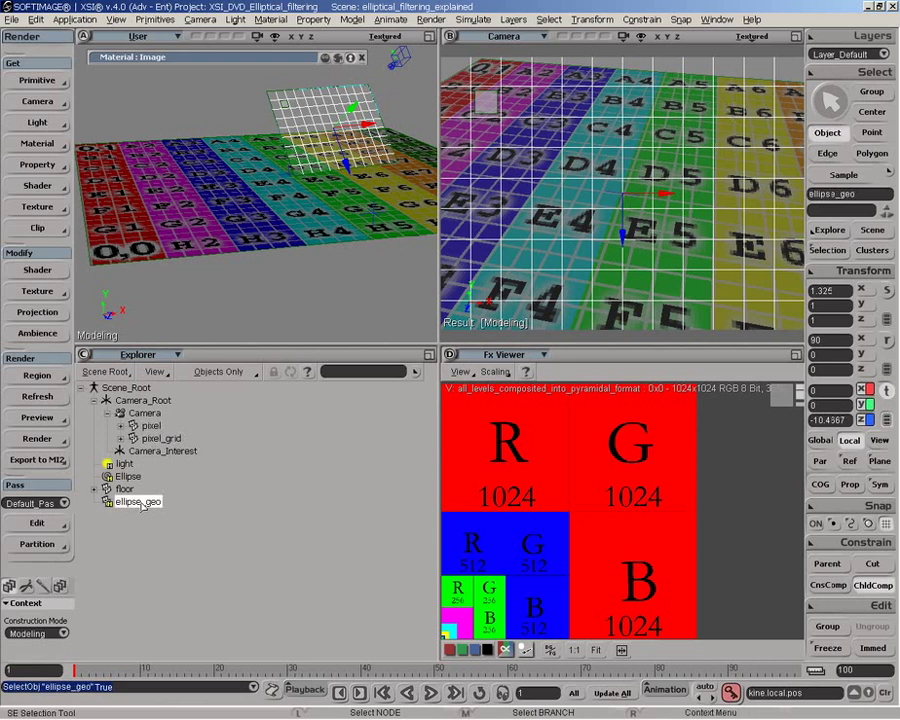
key("h")
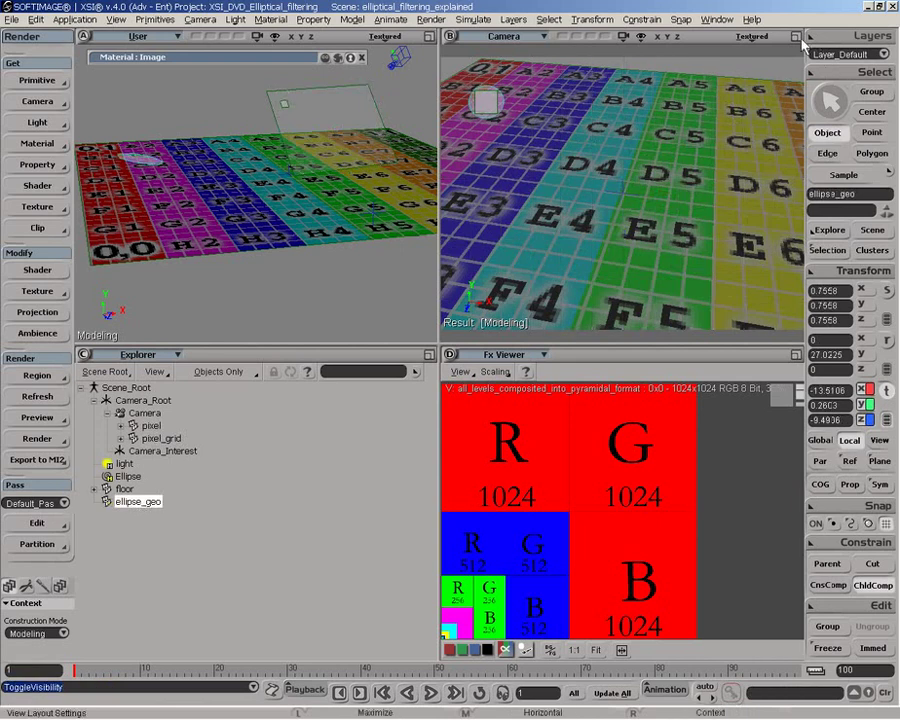
left_click(790, 37)
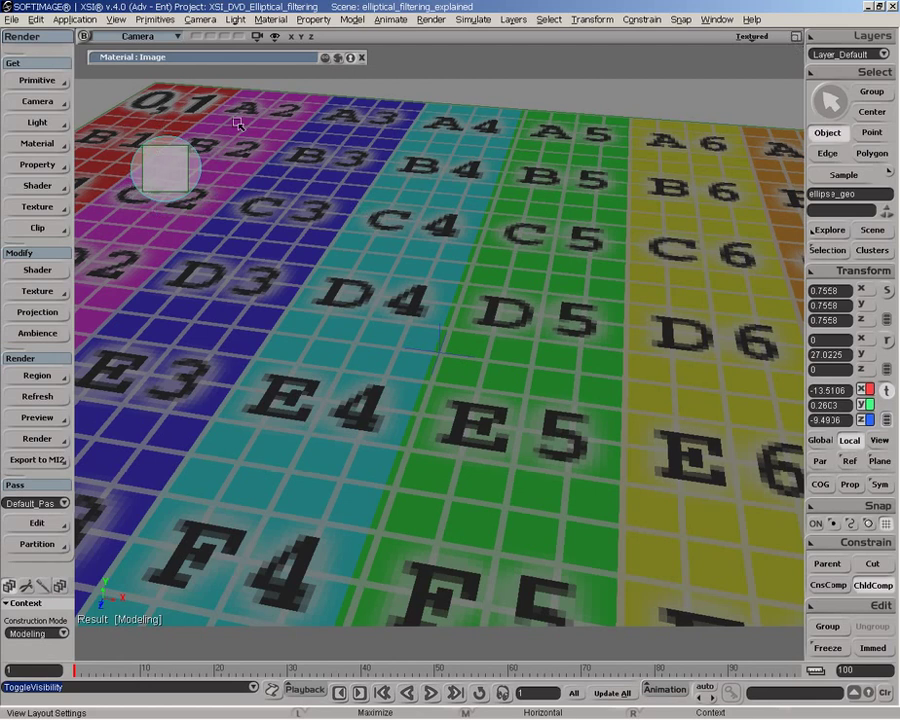
left_click(811, 40)
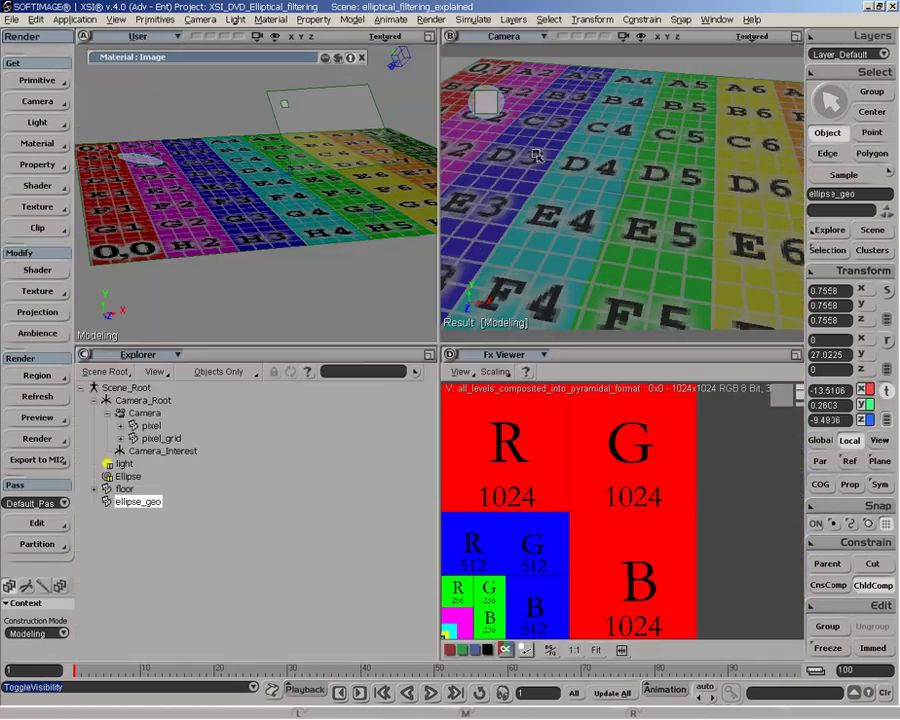
Step: Orbit a maximized close-up 3D view around the ellipse, then maximize the Camera view
key("8")
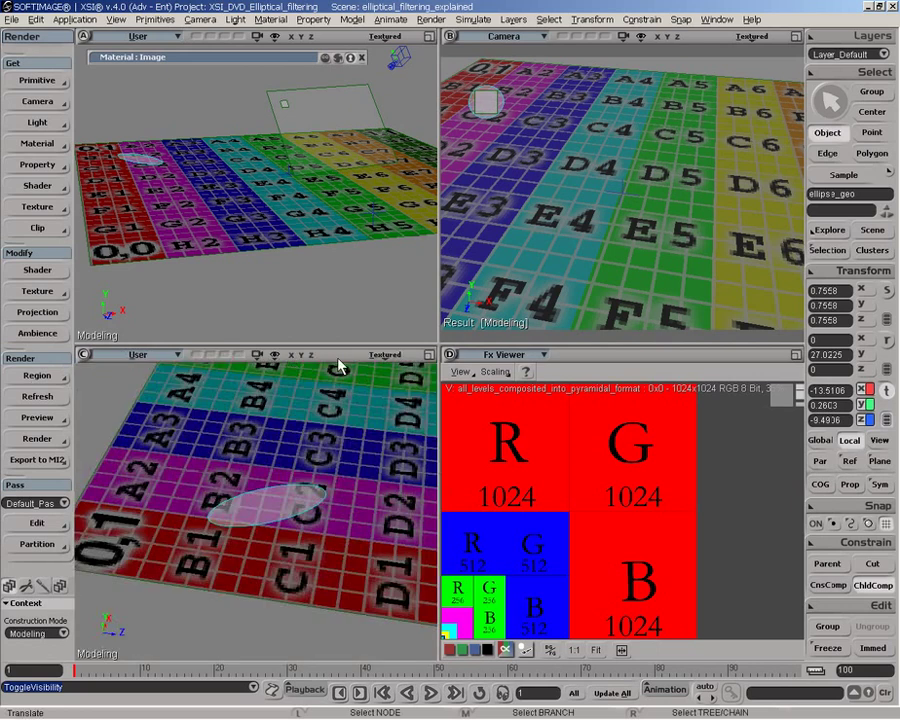
left_click(429, 354)
key("o")
left_click_drag(458, 350, 424, 402)
key("v")
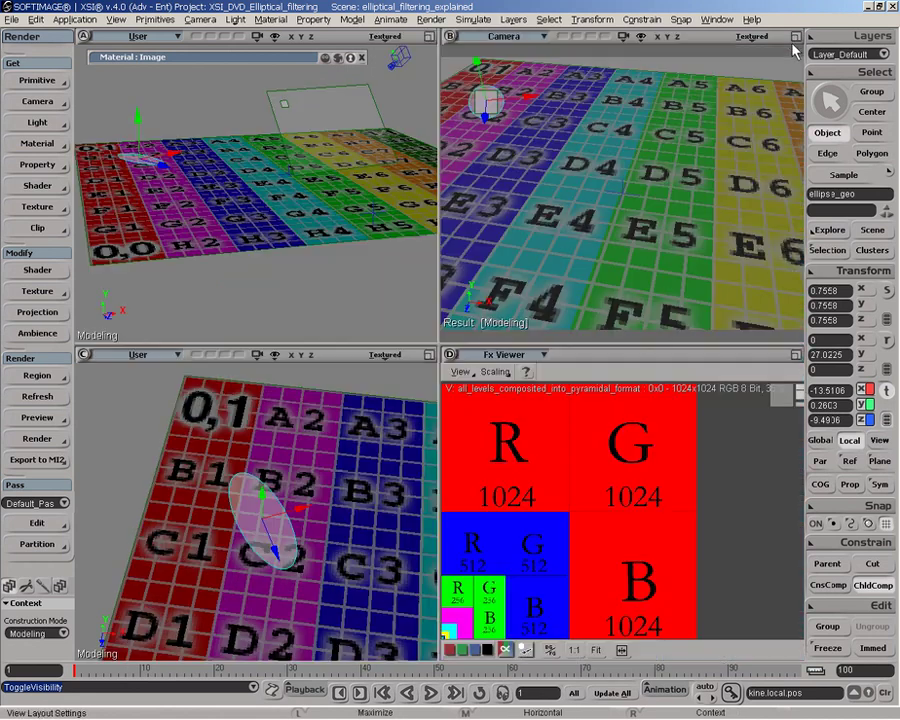
left_click(795, 36)
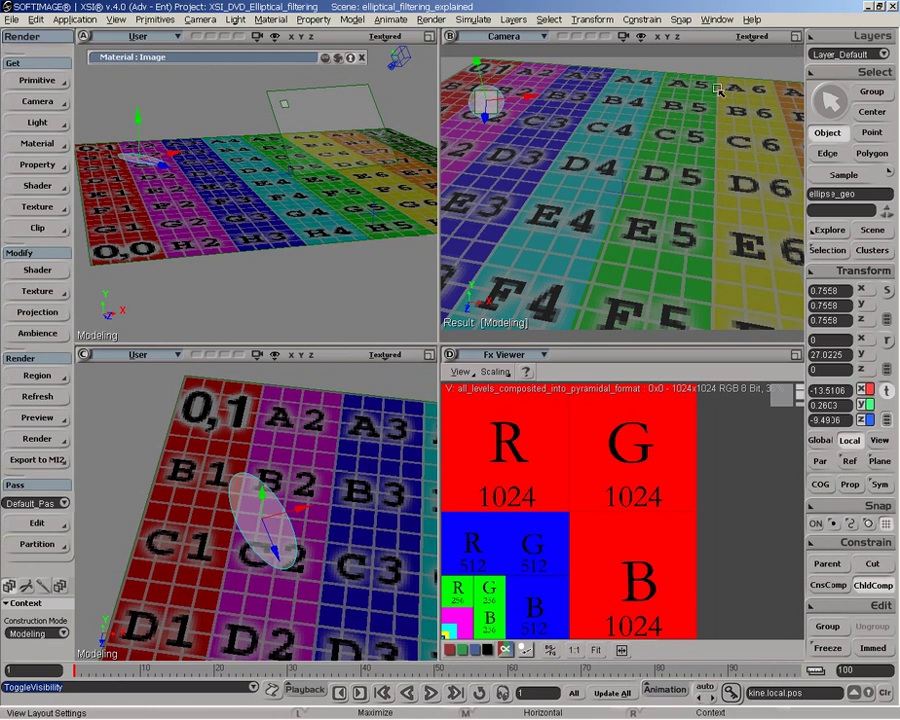
left_click(797, 37)
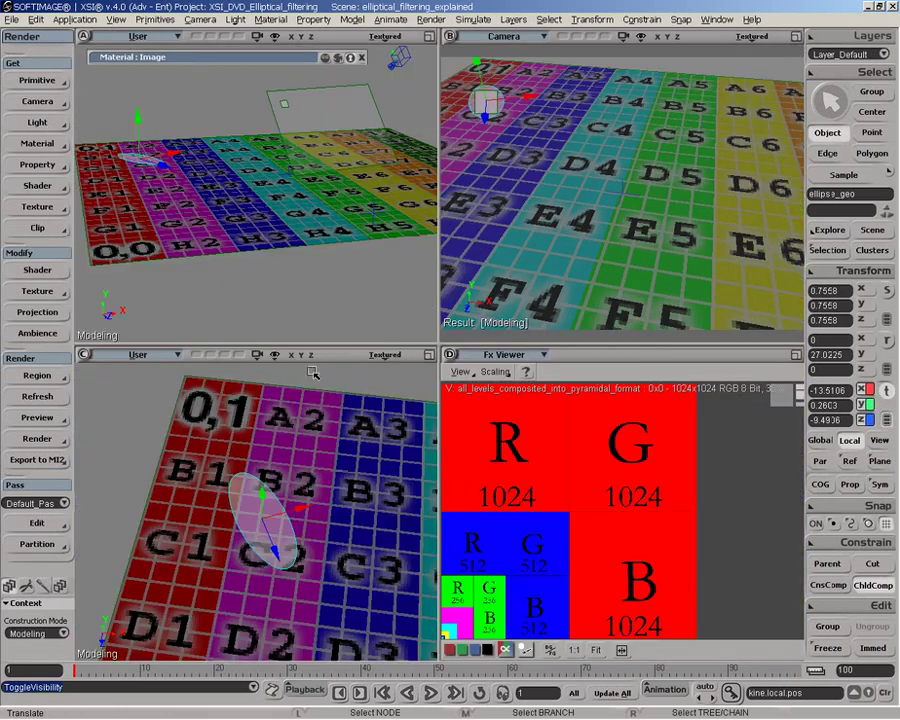
Step: In the four-view layout, expand the Material : Image property page and place it over the Camera view
left_click(797, 37)
left_click(120, 56)
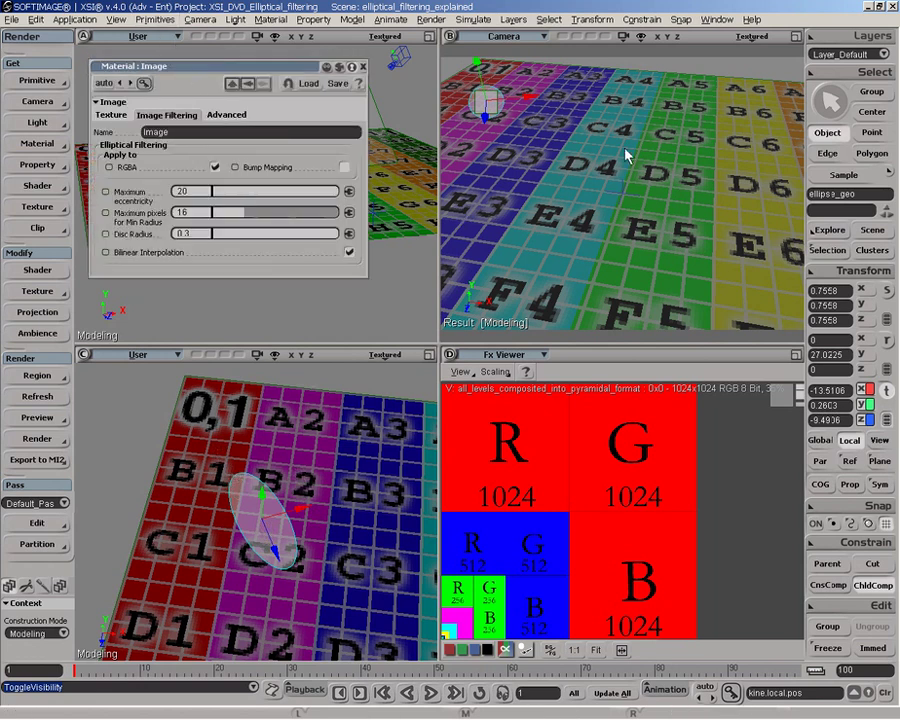
left_click_drag(193, 66, 627, 146)
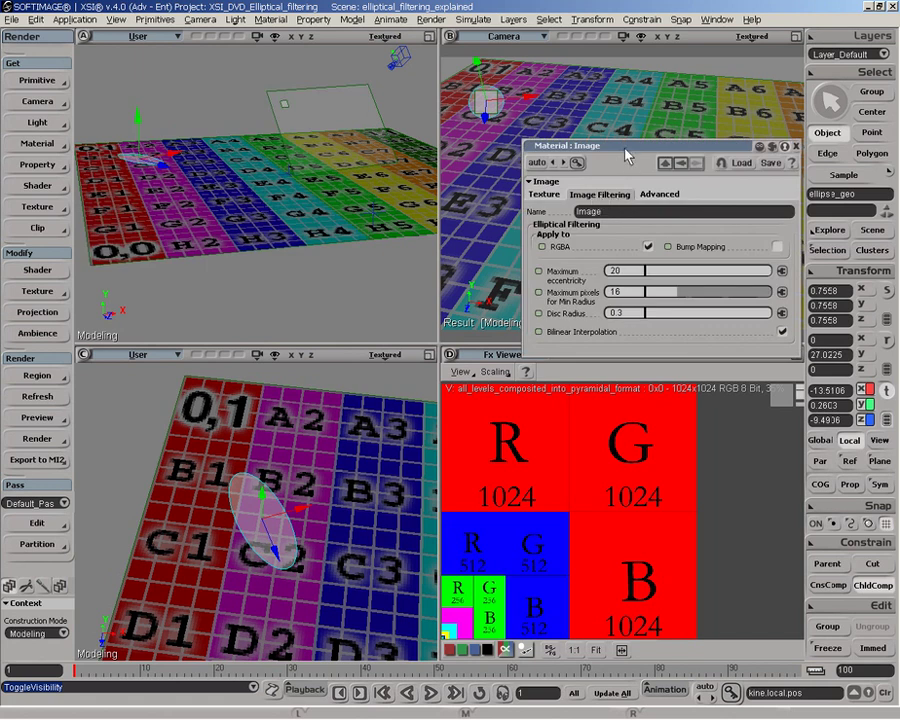
left_click_drag(620, 140, 613, 129)
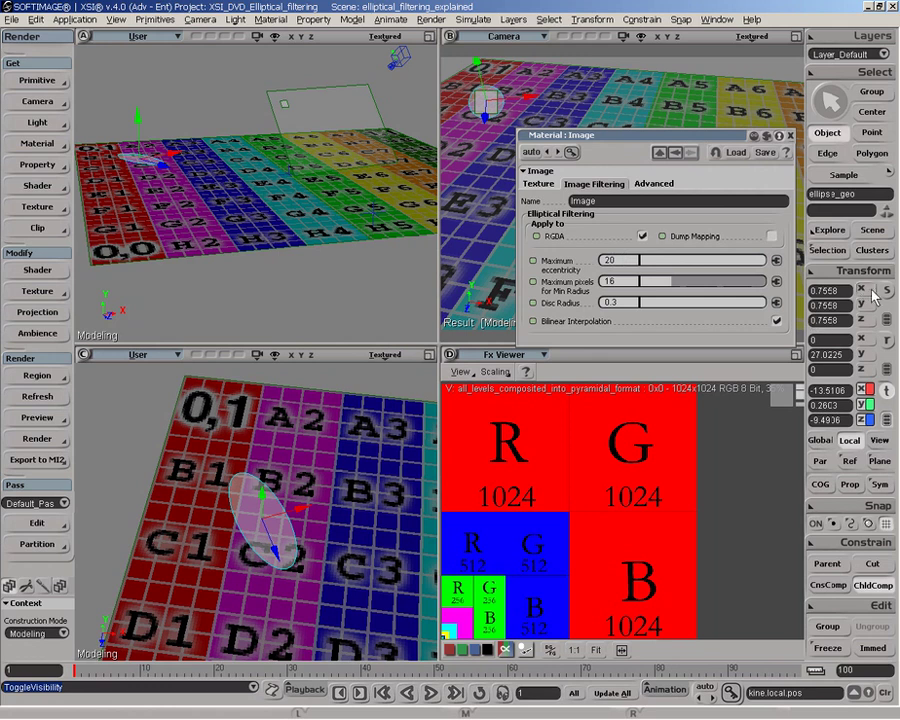
Step: Scale the ellipse to a thin sliver along X, then undo back to 0.7558 width
key("x")
left_click_drag(309, 518, 266, 515)
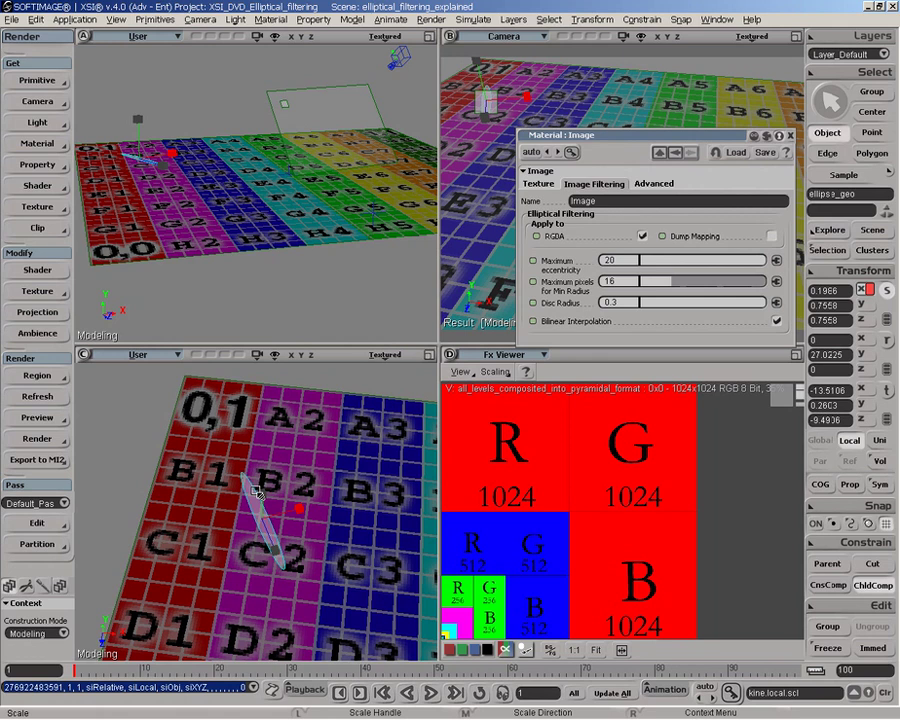
key("ctrl+z")
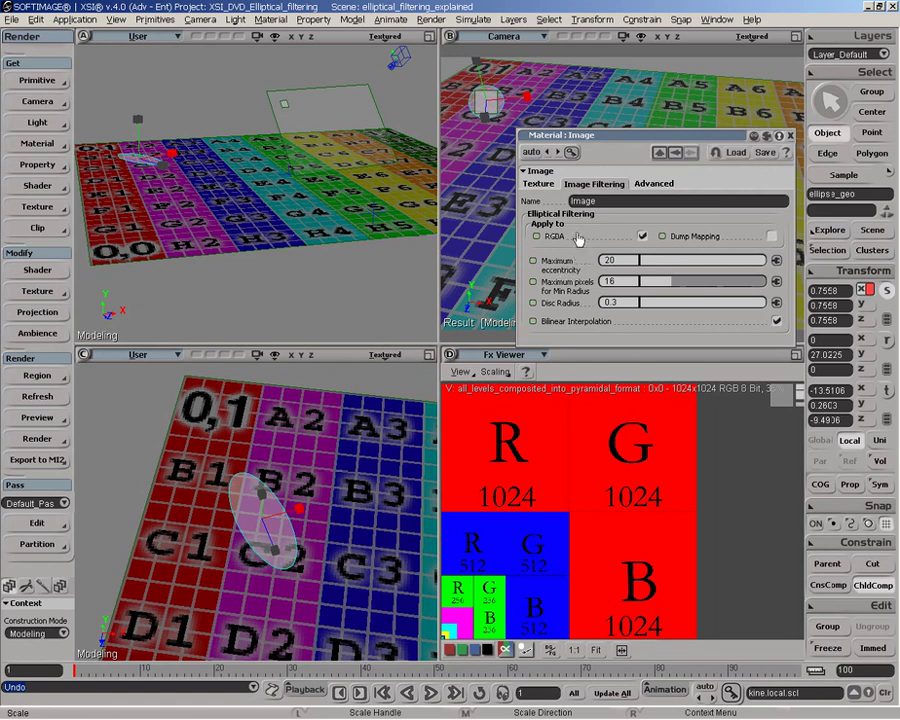
Step: Nudge the material settings up slightly and maximize the Fx Viewer
left_click_drag(610, 136, 610, 128)
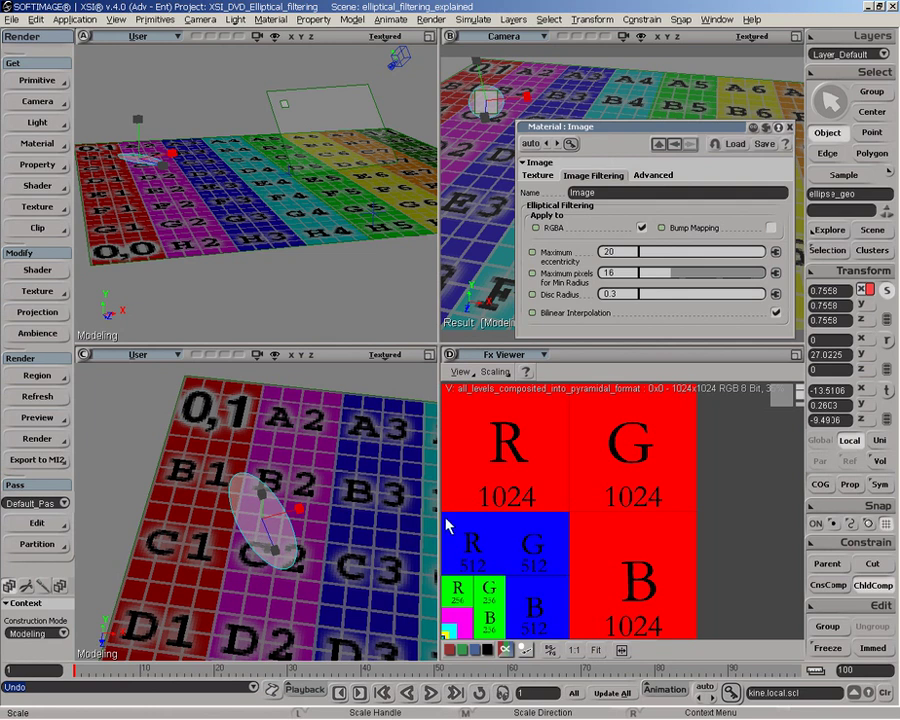
left_click(796, 355)
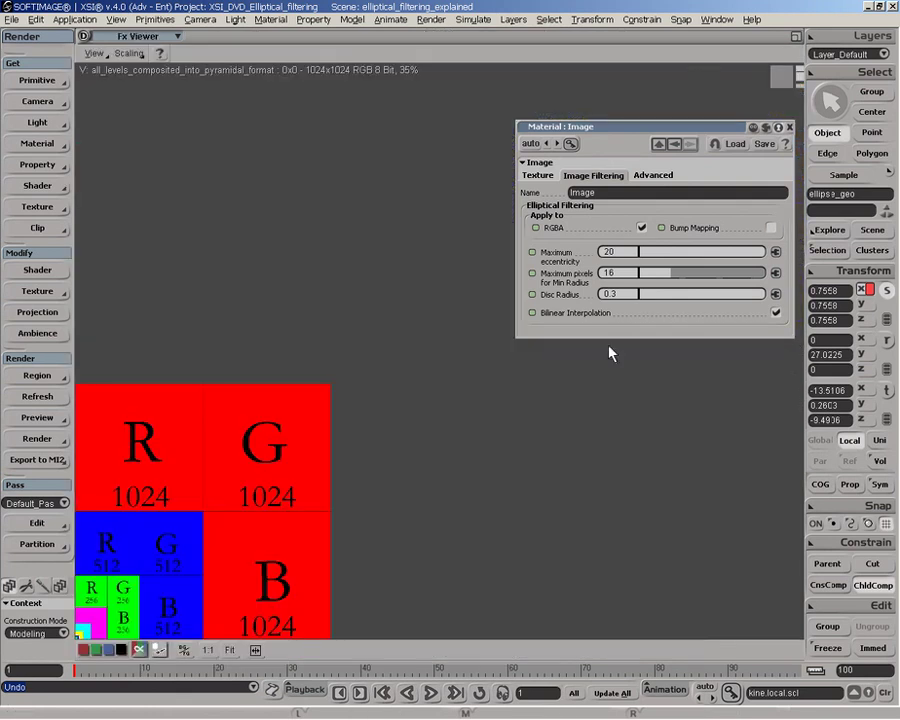
Step: Show the mip-map image at 1:1 size, then restore the four-view layout
left_click(205, 650)
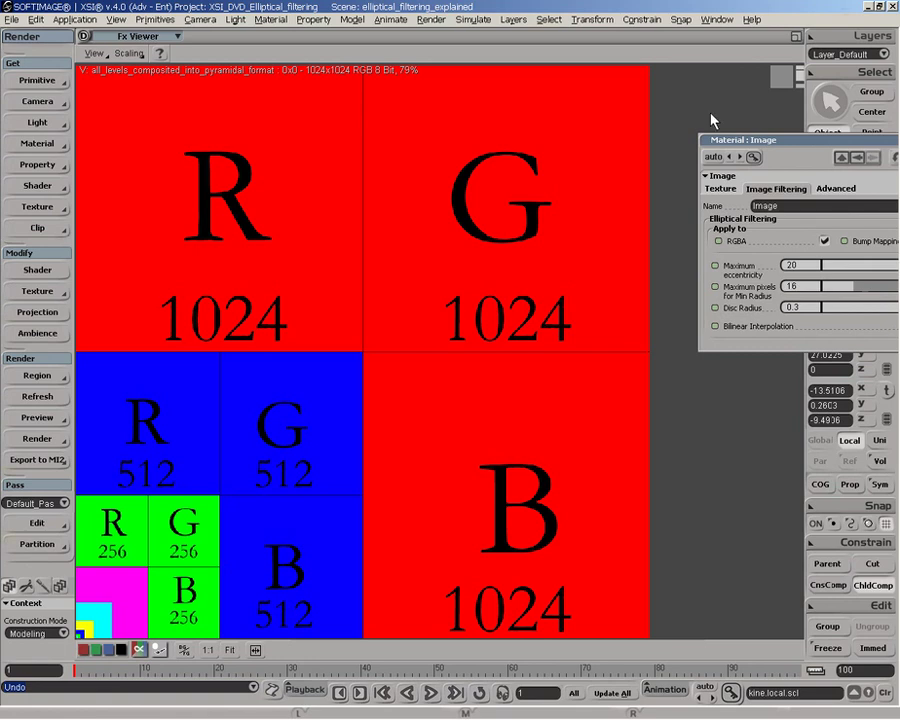
left_click(792, 42)
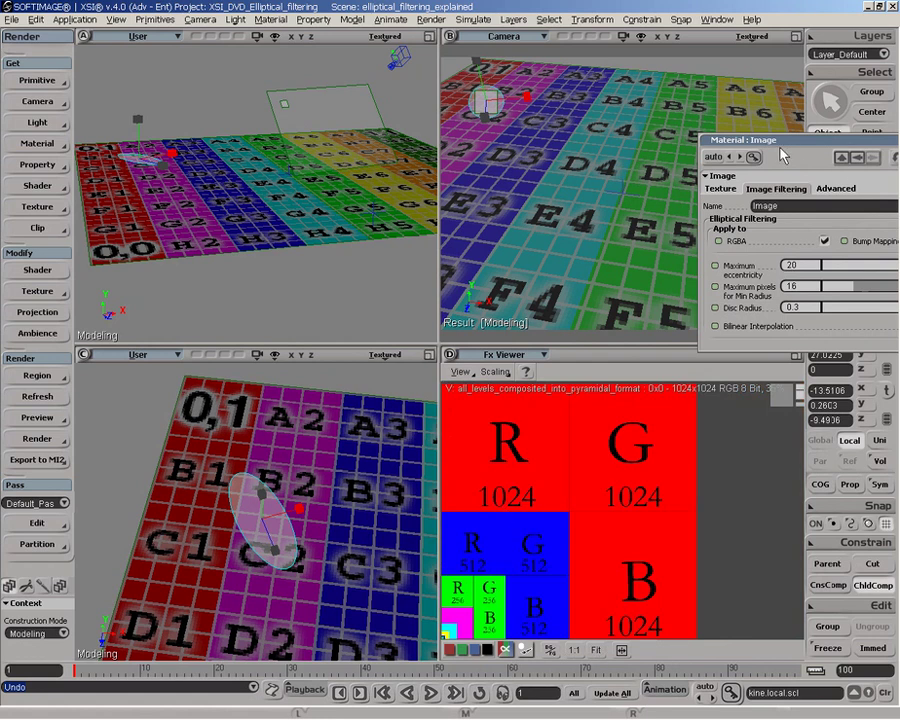
Step: Drag the Material : Image property page to the centre of the Camera view
left_click_drag(730, 140, 517, 70)
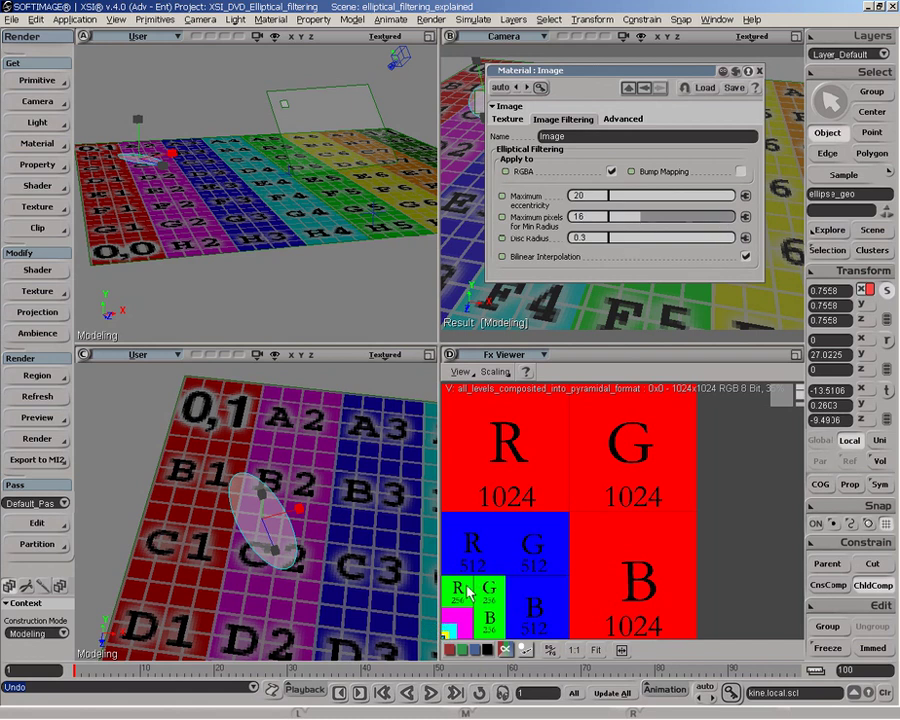
Step: Switch from Scale back to Select and move the material settings lower and slightly left
key("x")
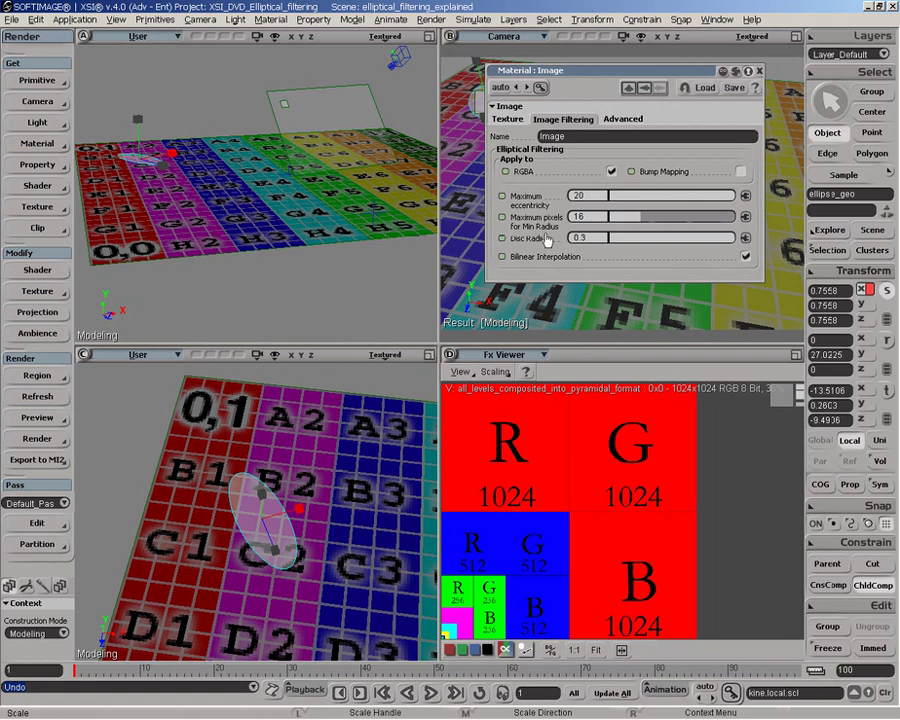
key("space")
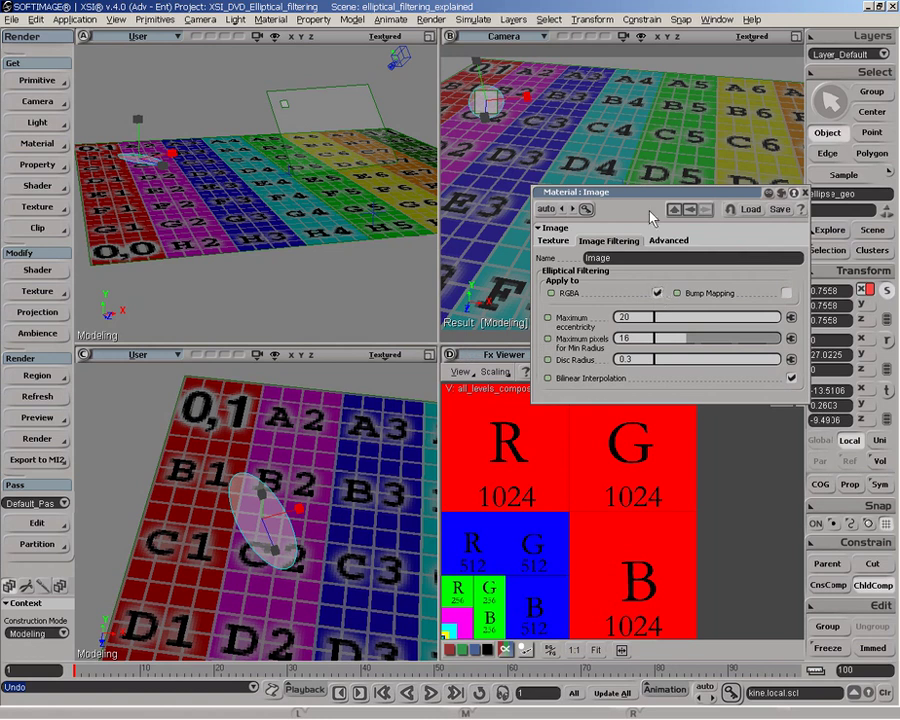
left_click_drag(643, 201, 633, 224)
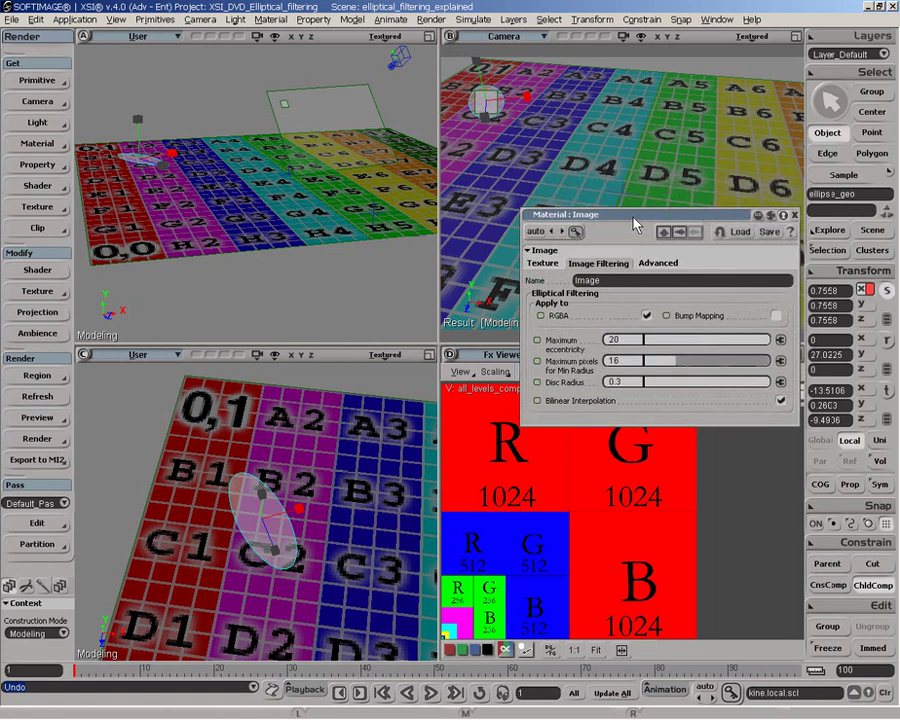